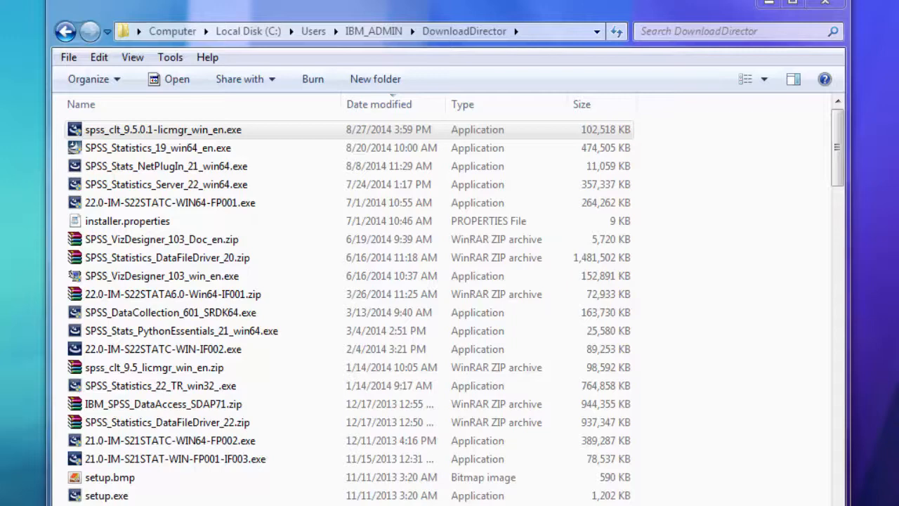
Run the spss_clt_9.5.0.1-licmgr_win_en.exe installer as administrator and minimize the DownloadDirector folder window
right_click(109, 131)
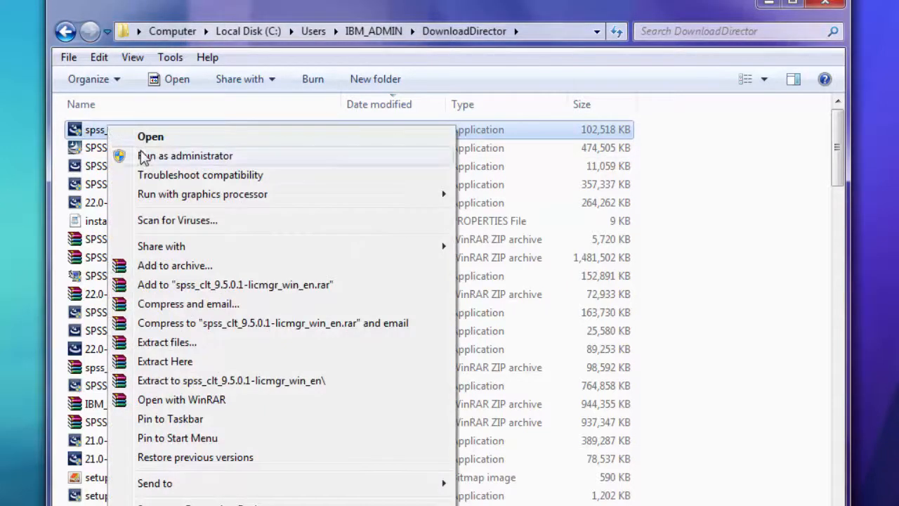
left_click(143, 156)
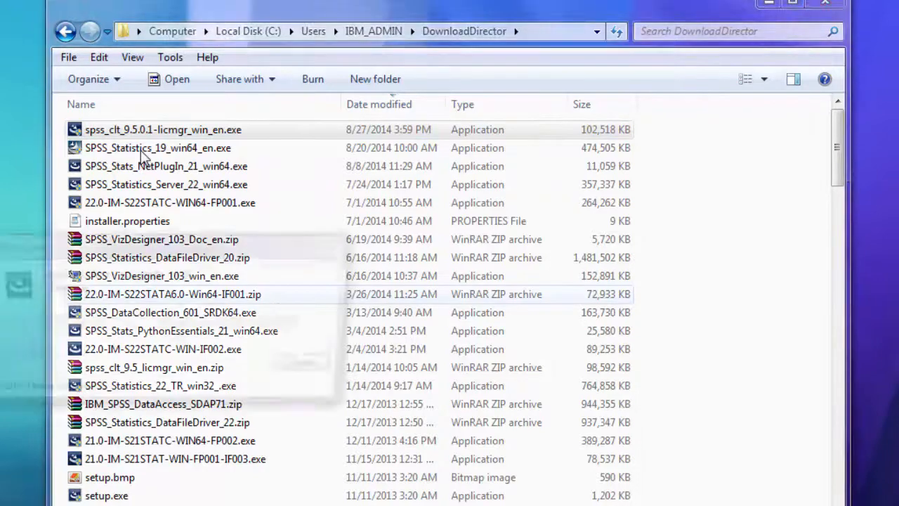
left_click_drag(231, 257, 453, 224)
left_click(771, 5)
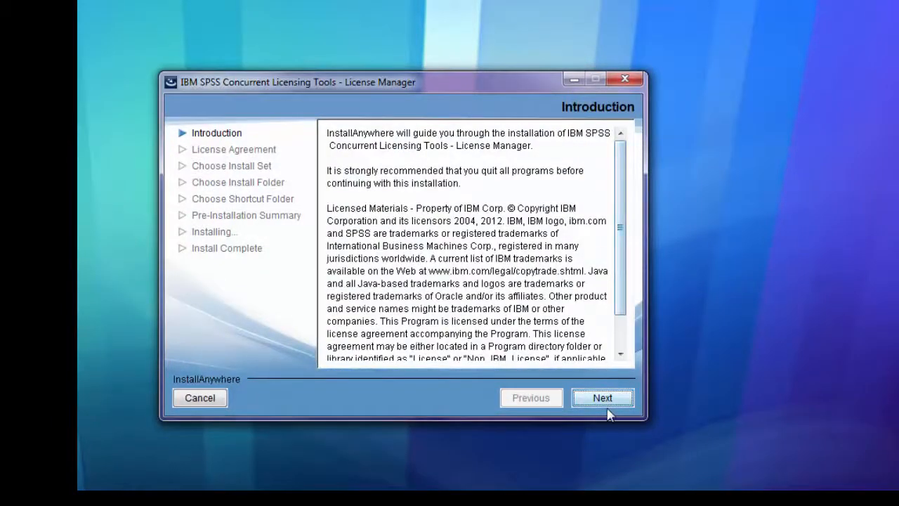
Accept the license agreement and install the License Manager in the default 9.5.0.1\WinNT folder
left_click(605, 399)
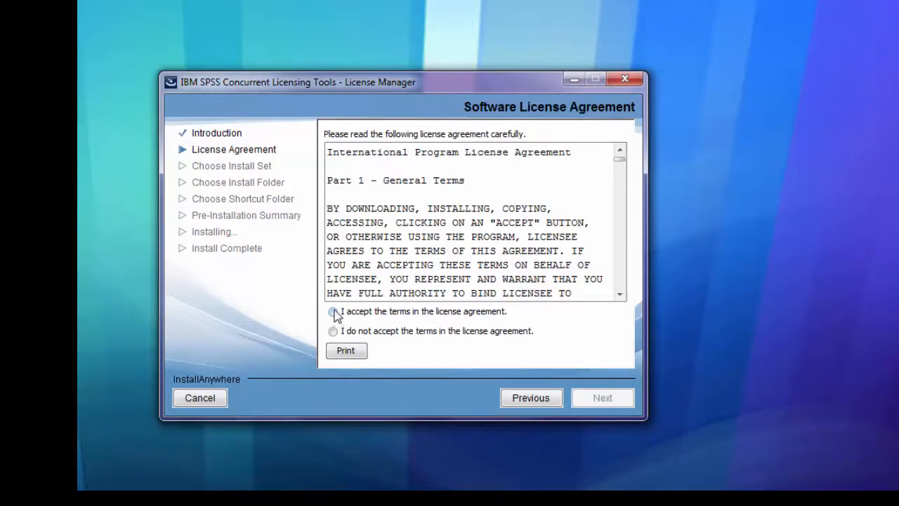
left_click(334, 311)
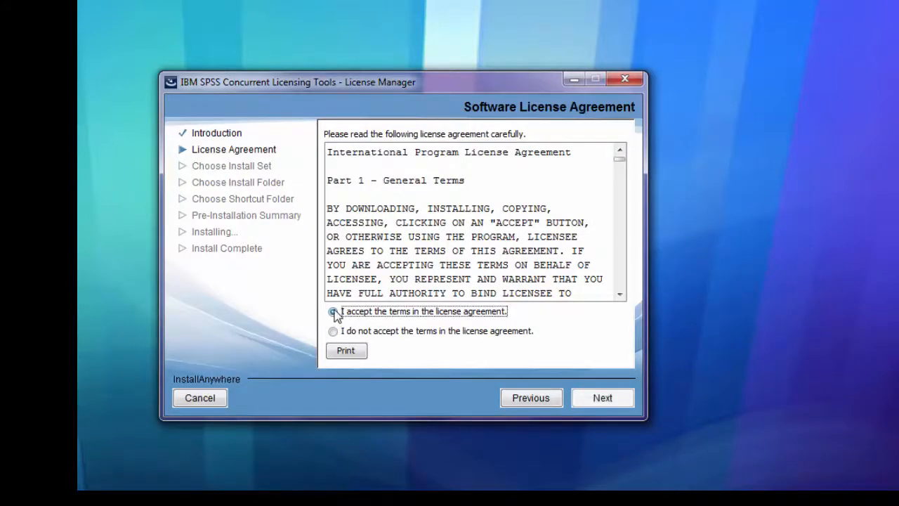
left_click(603, 398)
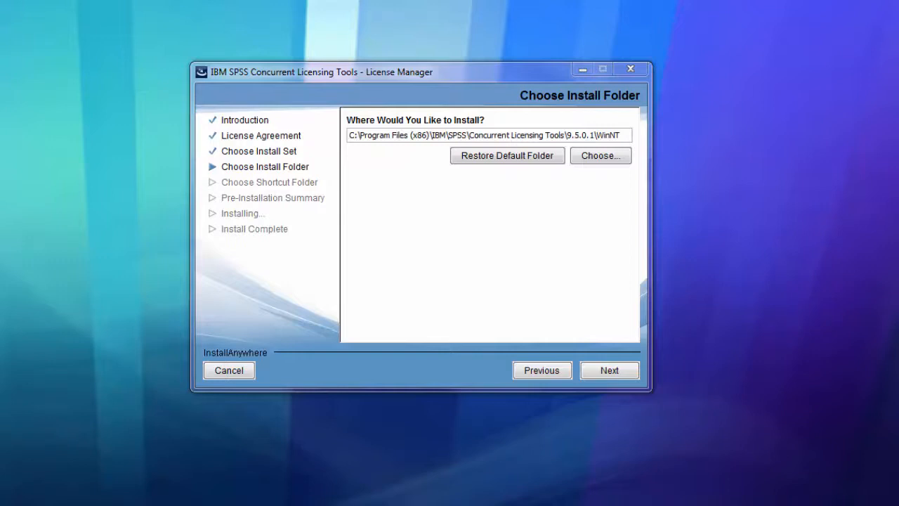
left_click(604, 376)
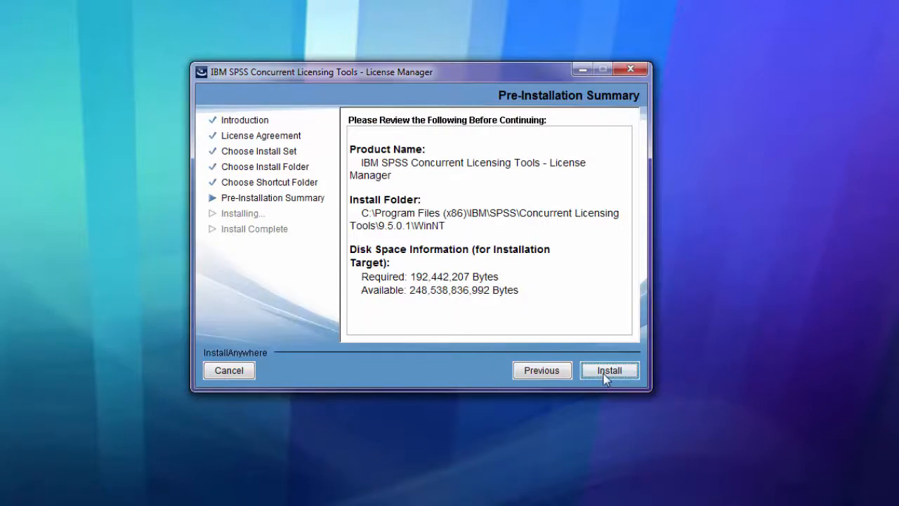
left_click(606, 372)
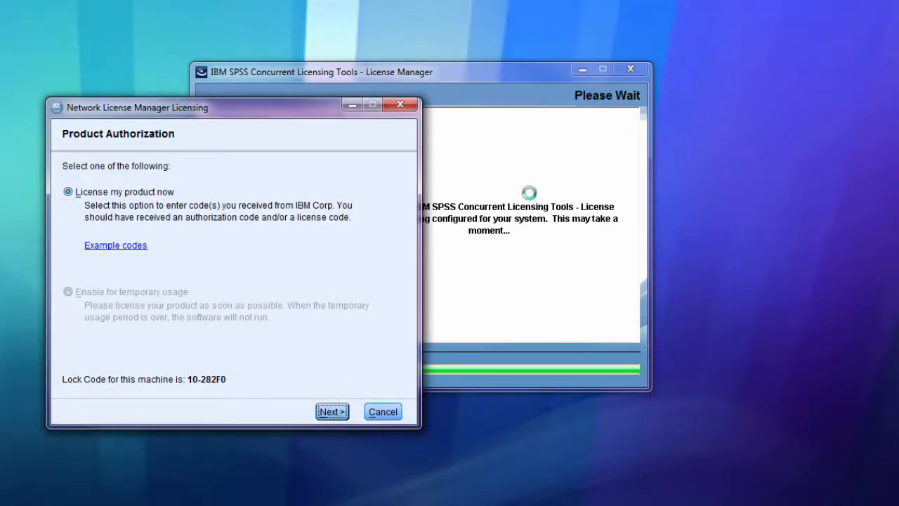
License the product now by pasting the authorization code, and finish both the licensing and the installation
left_click(583, 71)
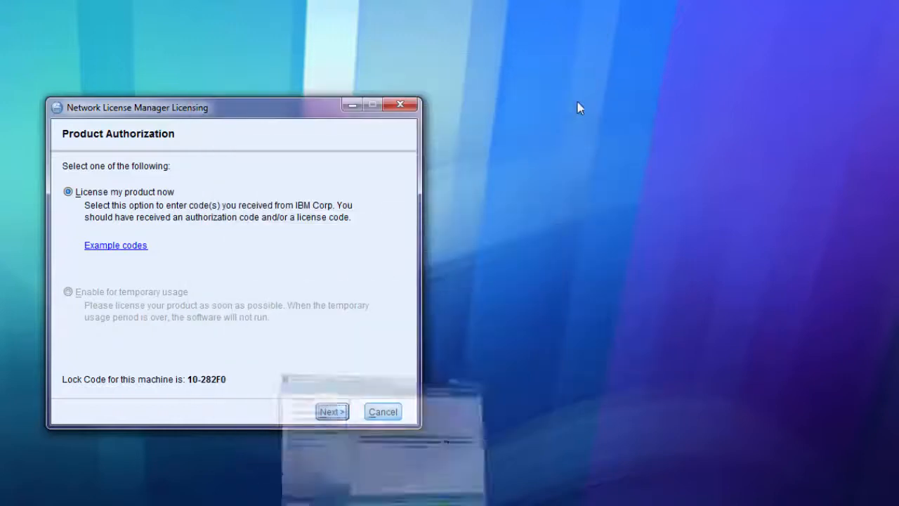
left_click(330, 412)
right_click(254, 249)
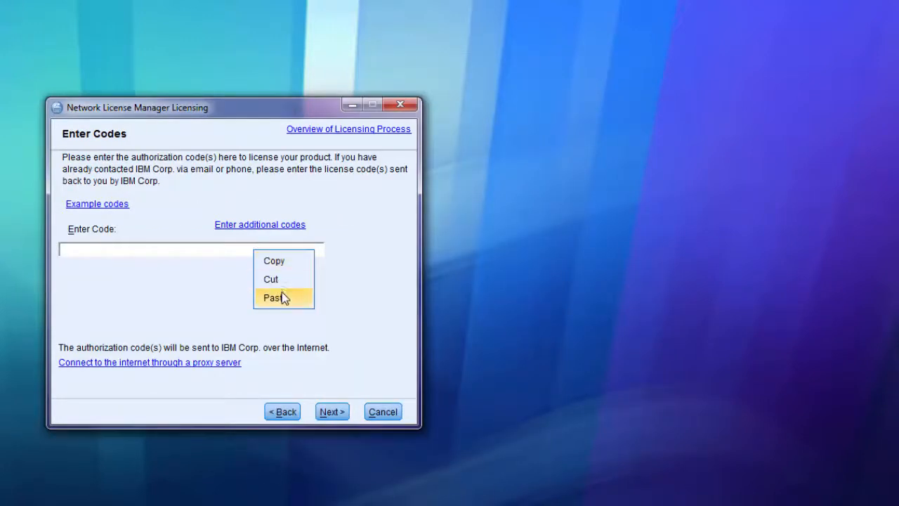
left_click(274, 298)
left_click(331, 413)
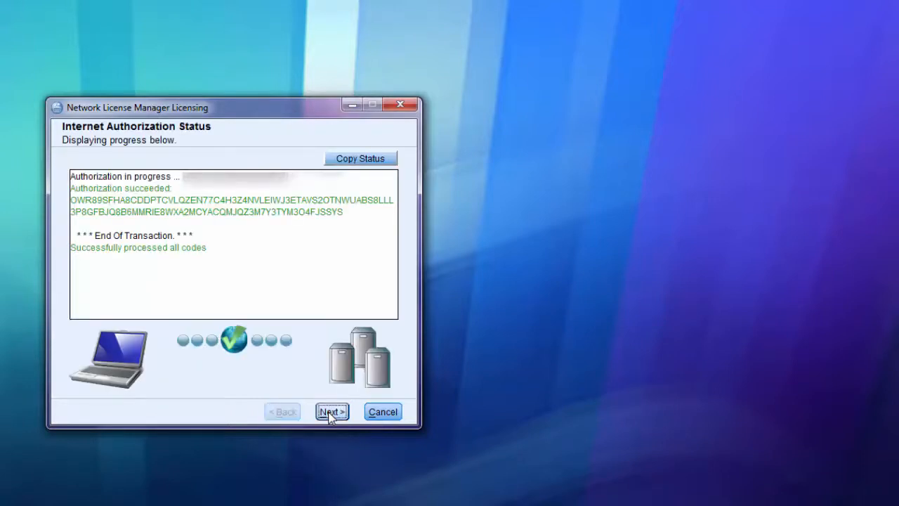
left_click(331, 413)
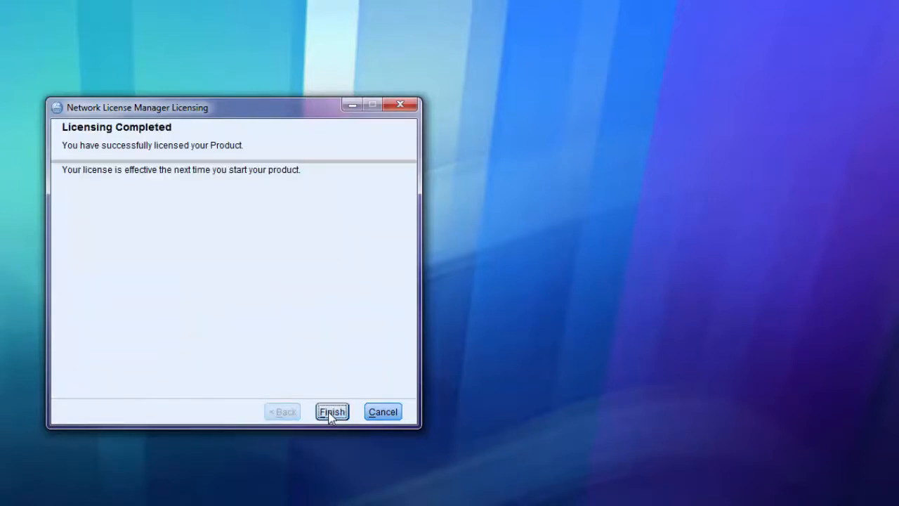
left_click(331, 412)
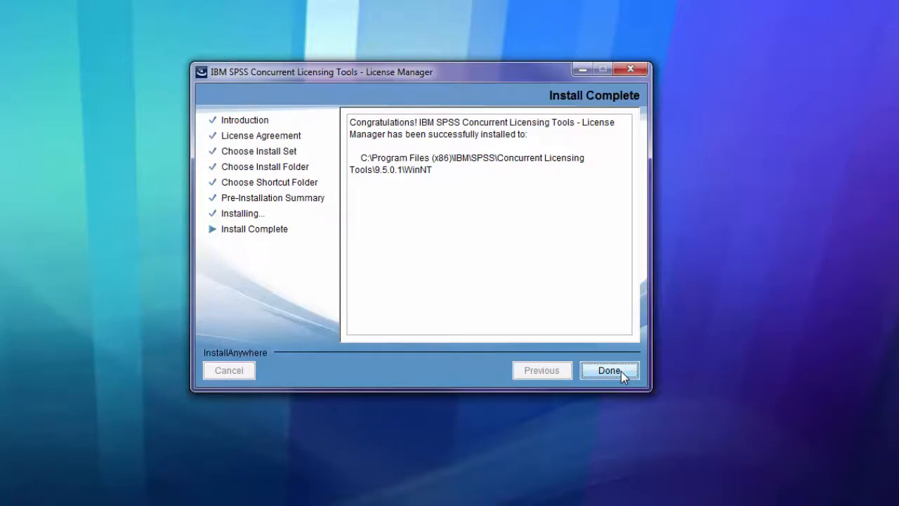
left_click(622, 371)
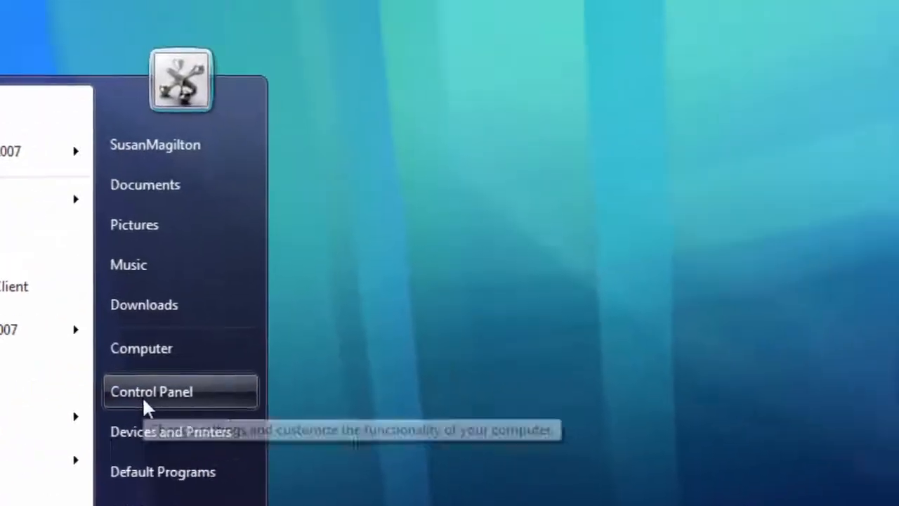
Open the Windows Services console from the Administrative Tools in Control Panel
left_click(393, 310)
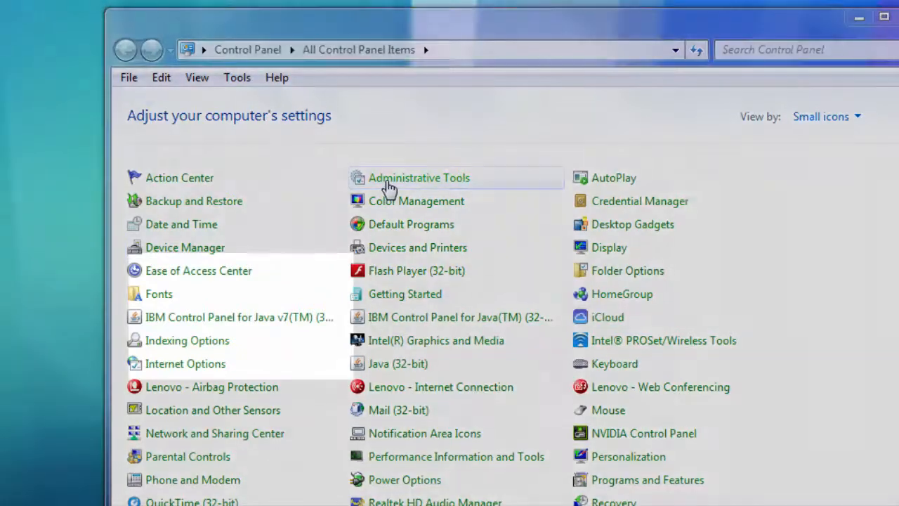
left_click(388, 184)
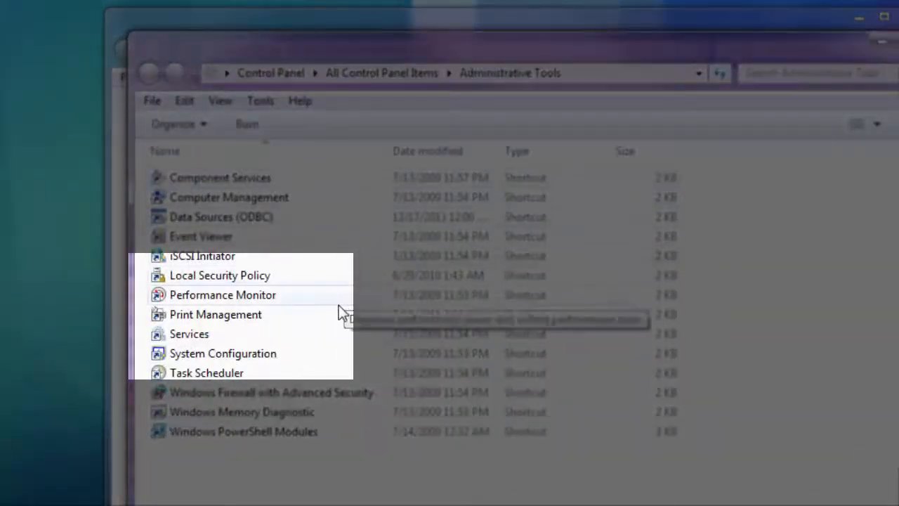
left_click(317, 334)
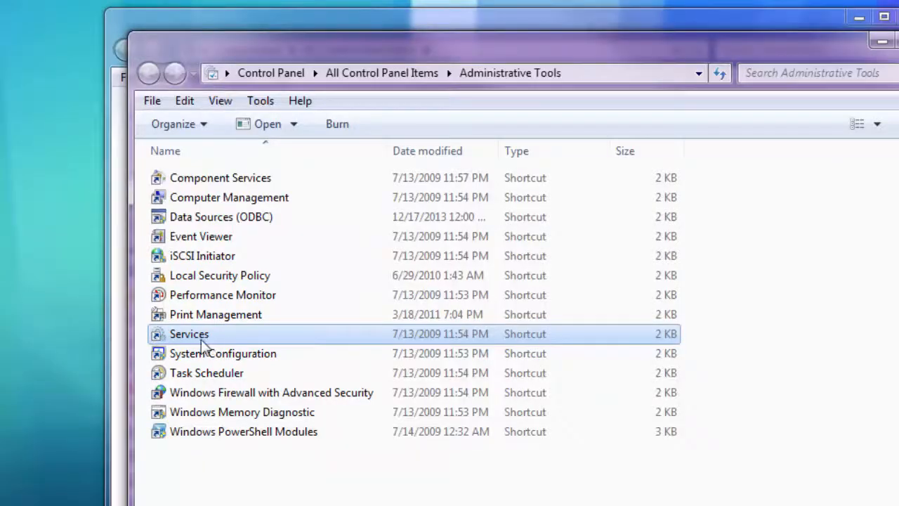
double_click(192, 337)
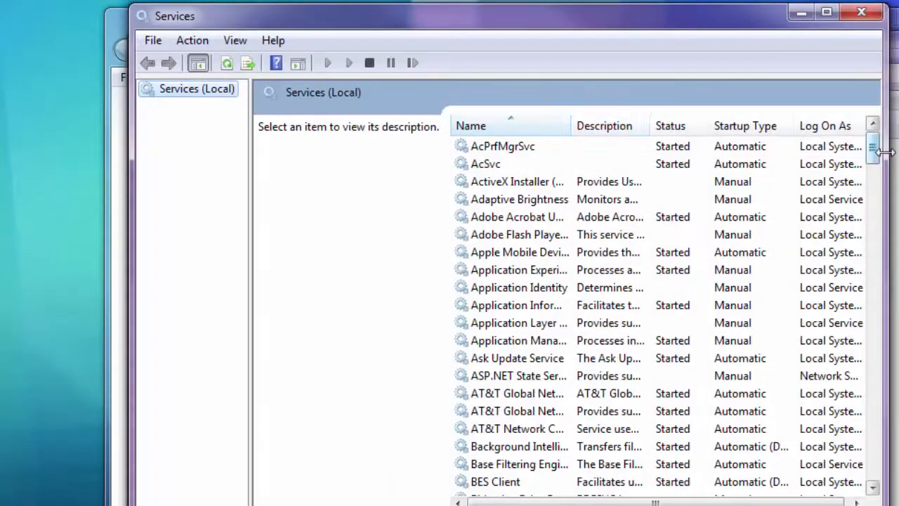
left_click_drag(884, 151, 898, 152)
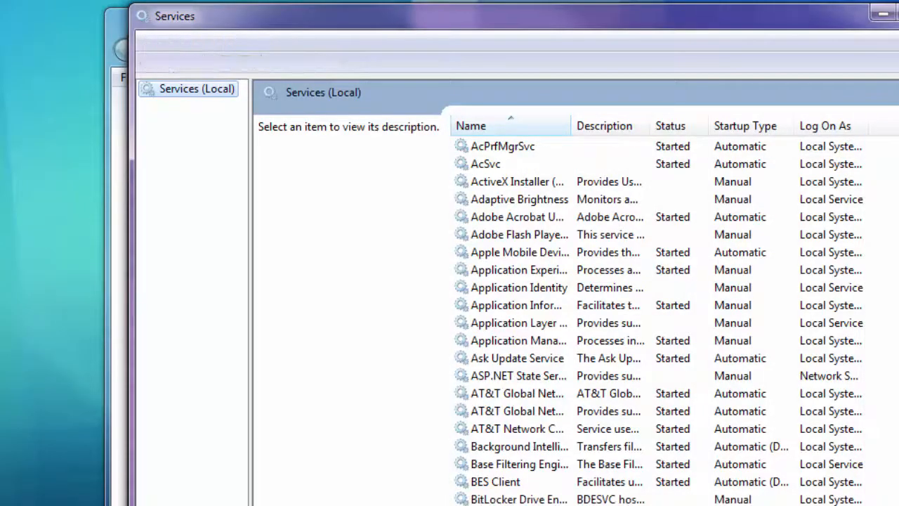
Widen the service name column and stop the Sentinel RMS License Manager service
left_click_drag(573, 131, 747, 131)
scroll(633, 316, "down", 20)
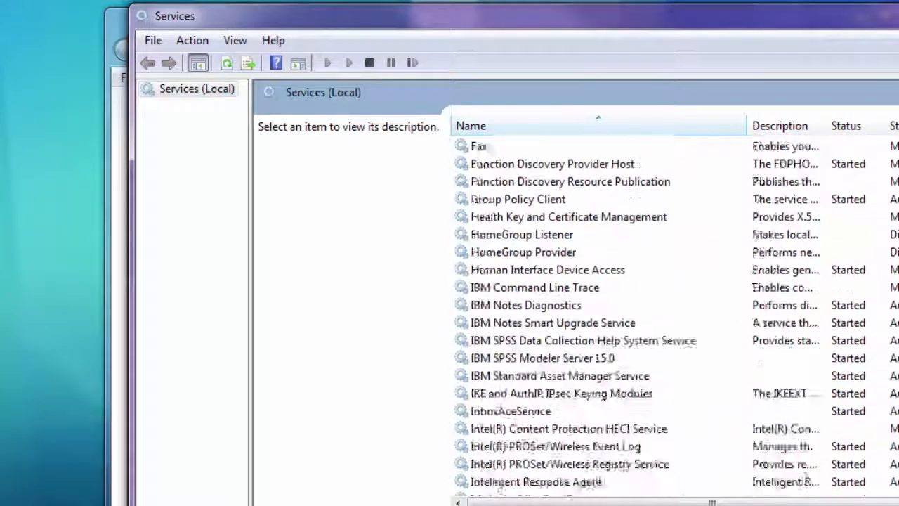
scroll(632, 317, "down", 12)
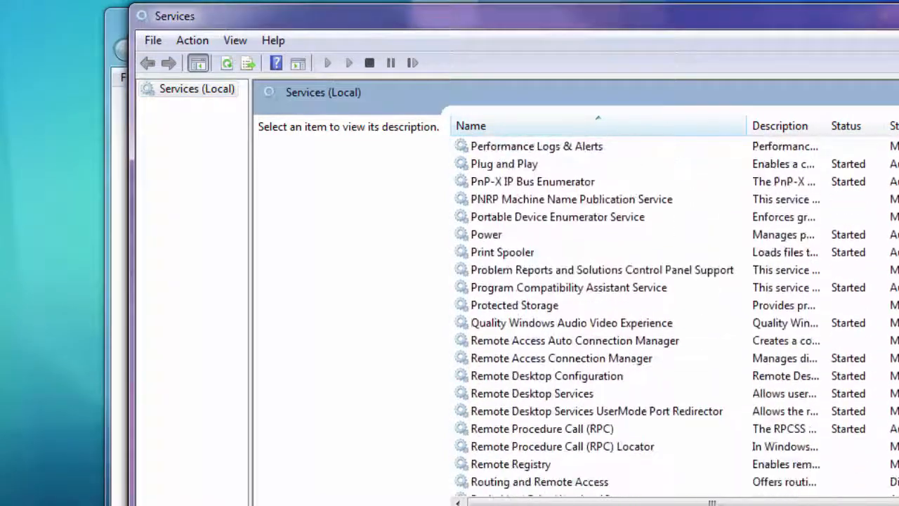
scroll(632, 316, "down", 1)
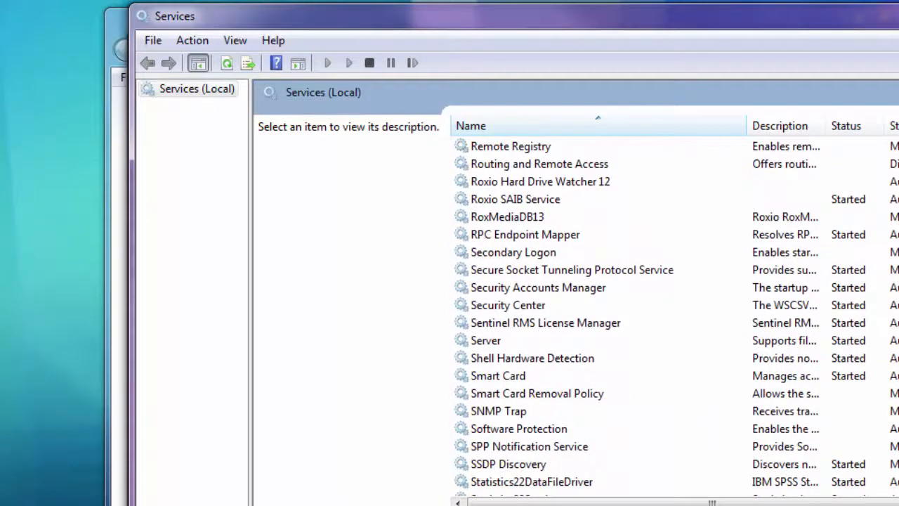
left_click(594, 326)
right_click(594, 326)
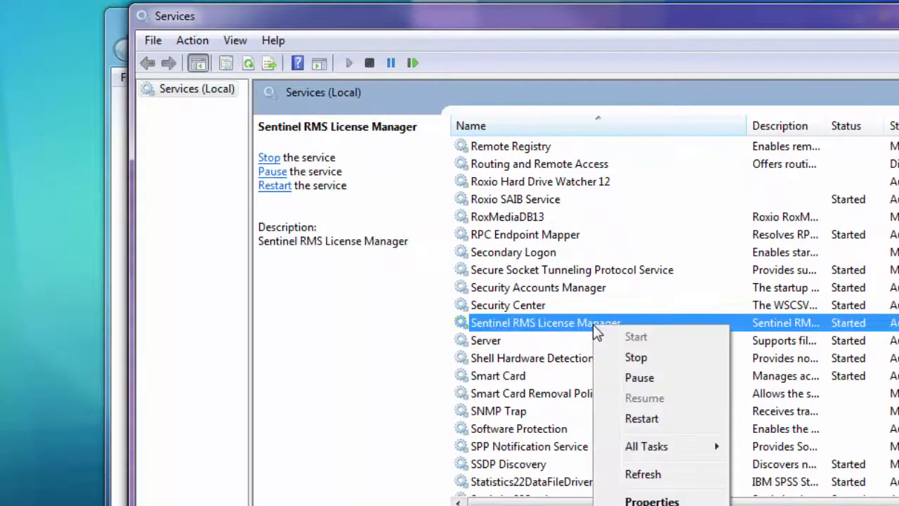
left_click(632, 358)
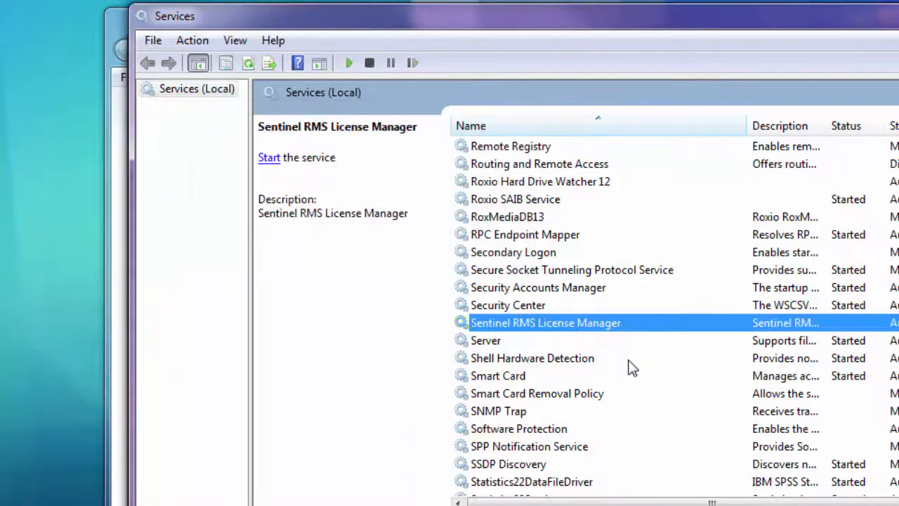
Start the Sentinel RMS License Manager service again
right_click(565, 323)
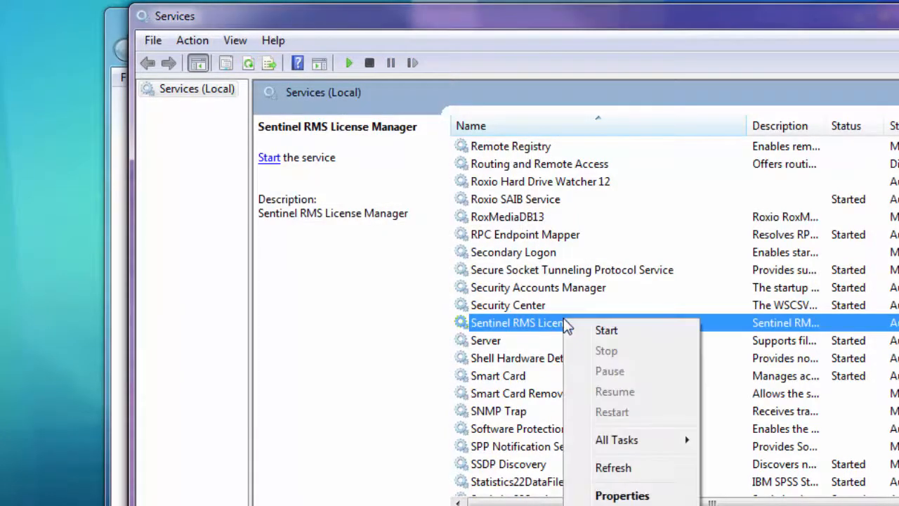
left_click(267, 161)
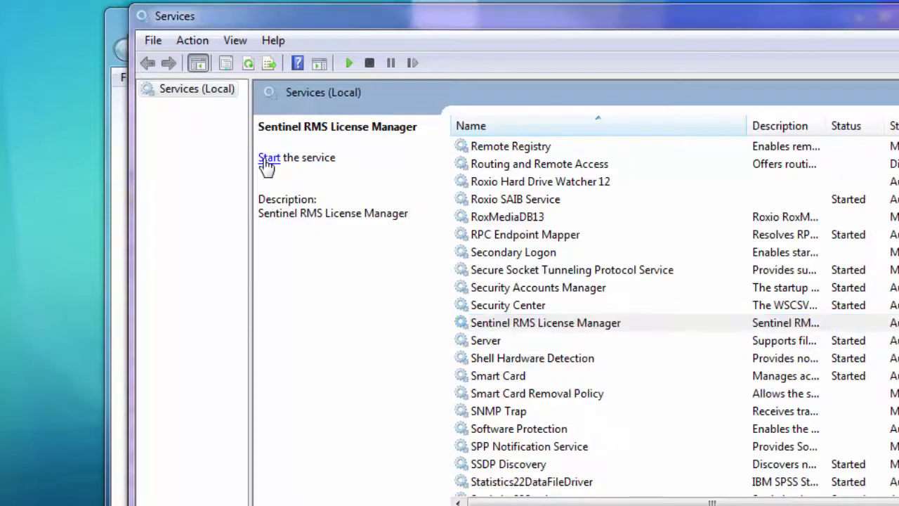
left_click(268, 160)
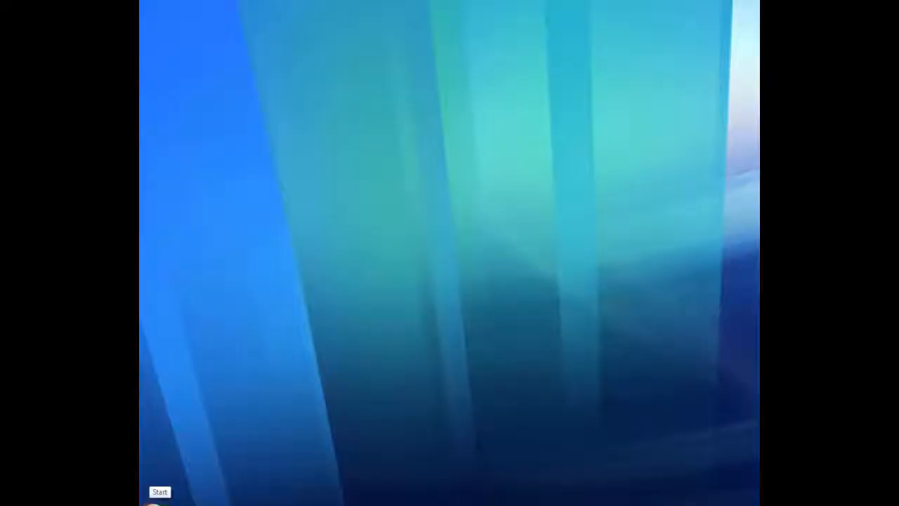
Switch to WlmAdmin and expand the second server under Subnet Servers to list its license features
left_click(153, 502)
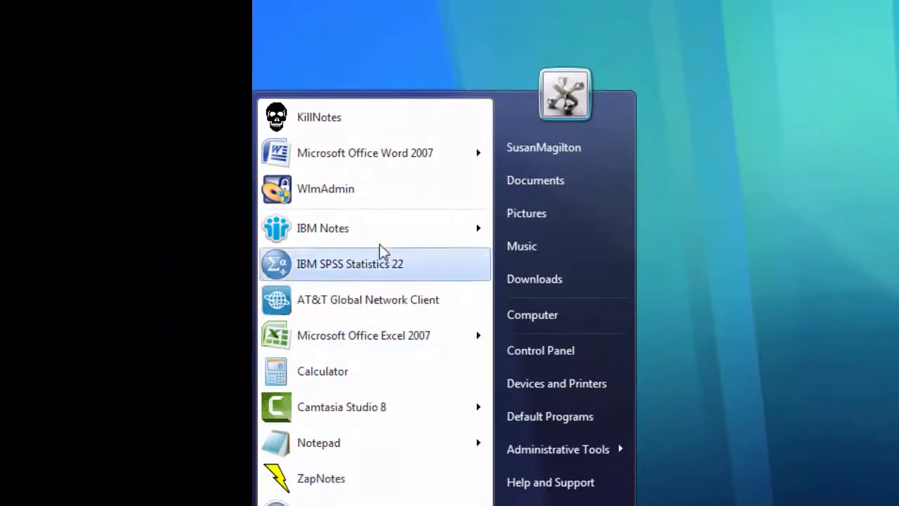
left_click(408, 194)
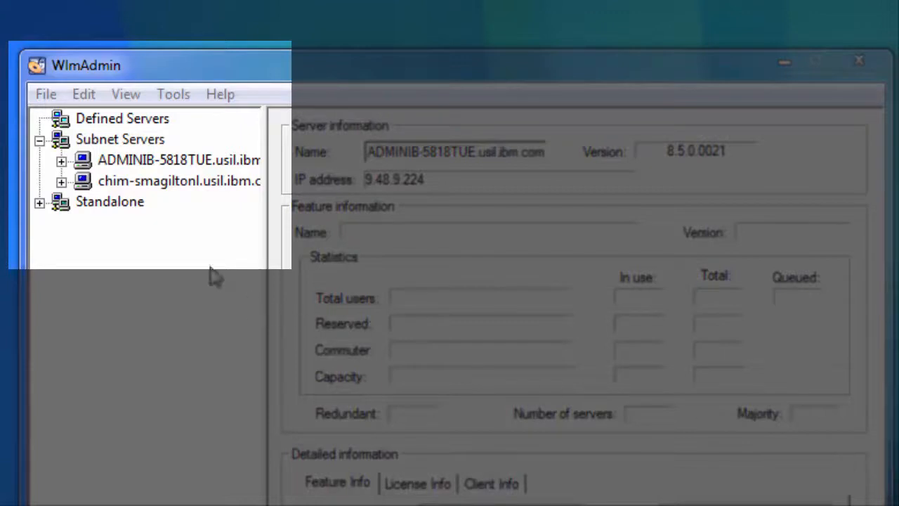
left_click(62, 181)
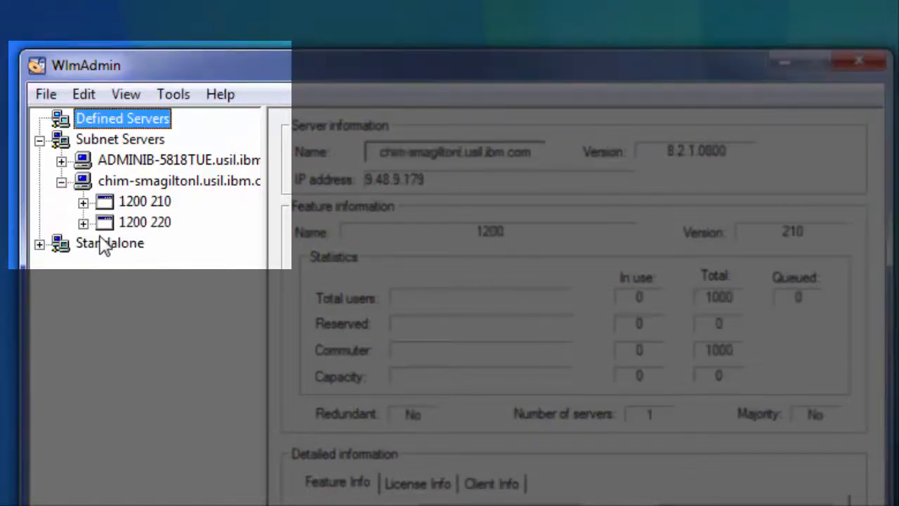
Examine the usage statistics of feature 1200 220 and the details of the client listed under it
left_click(145, 223)
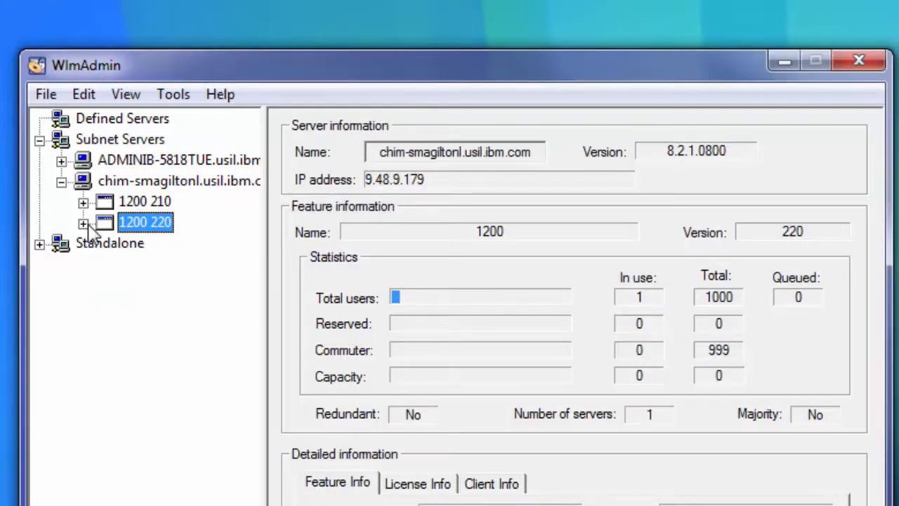
left_click(83, 223)
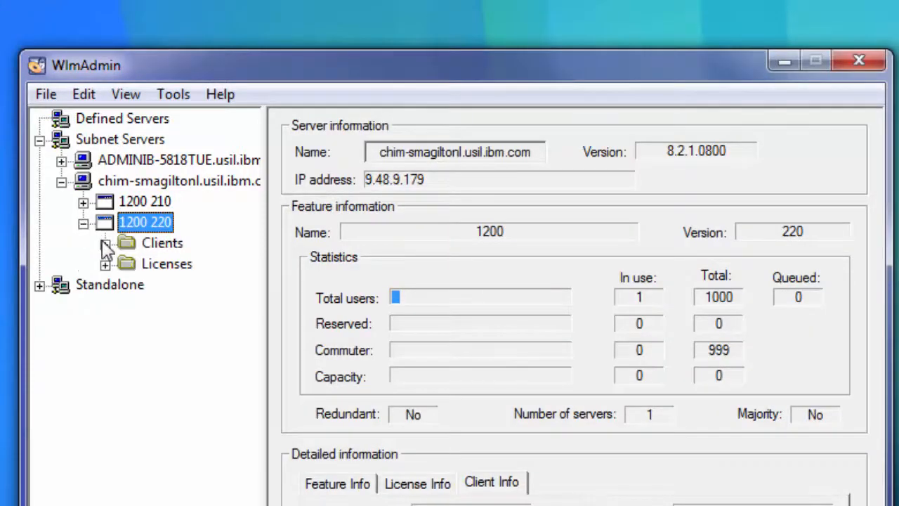
left_click(104, 244)
left_click(190, 267)
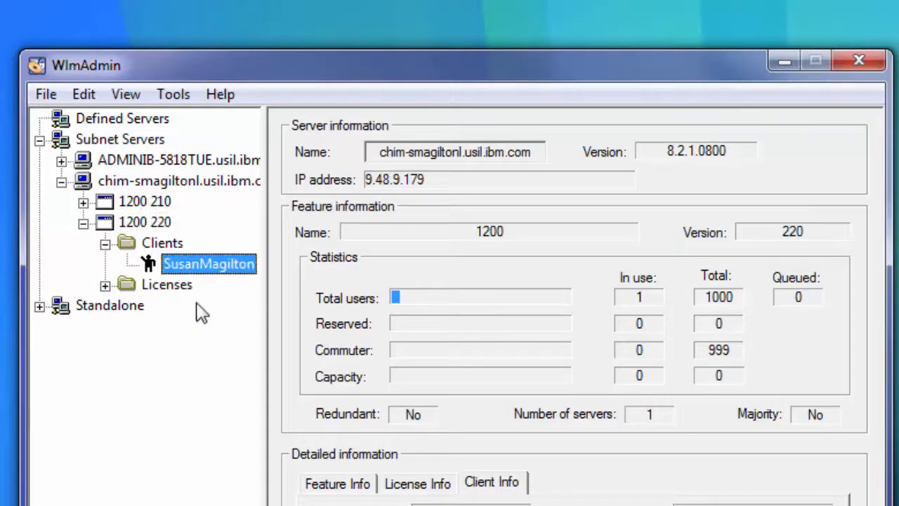